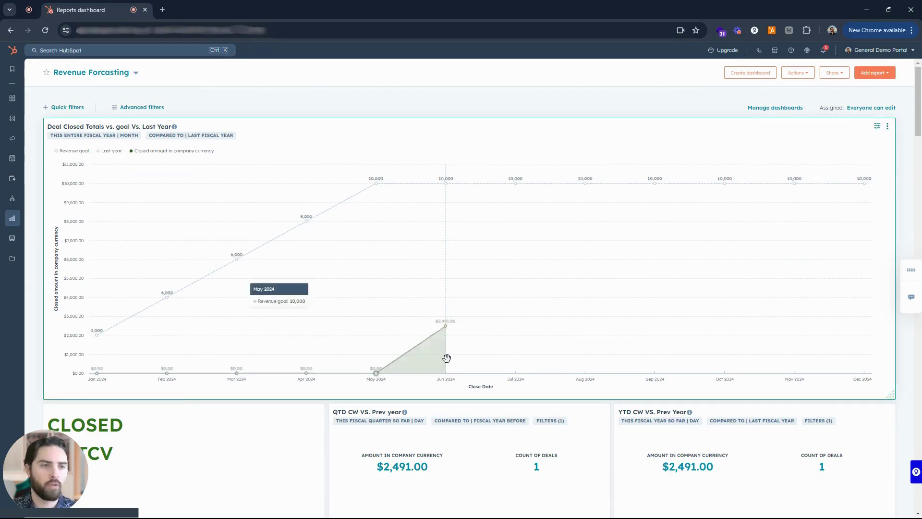
Go to Reporting > Dashboards to view the Revenue Forcasting dashboard.
mouse_move(18, 227)
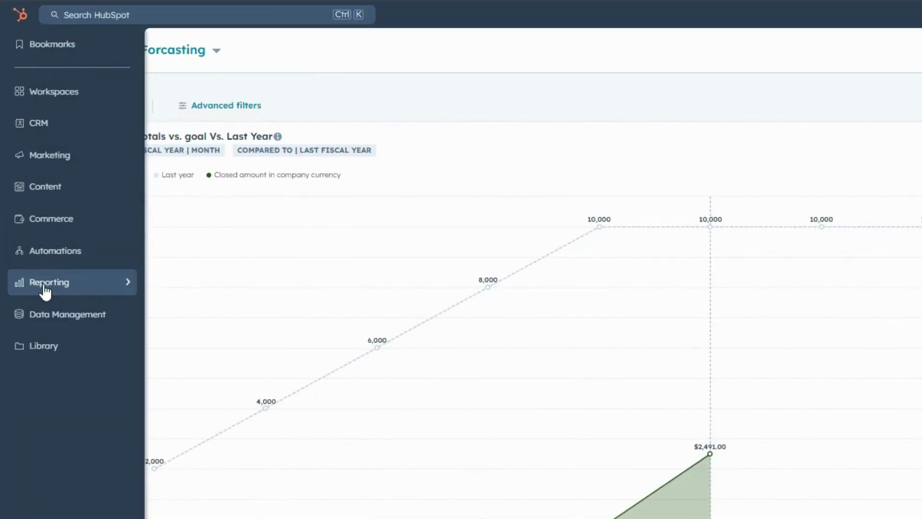
click(43, 286)
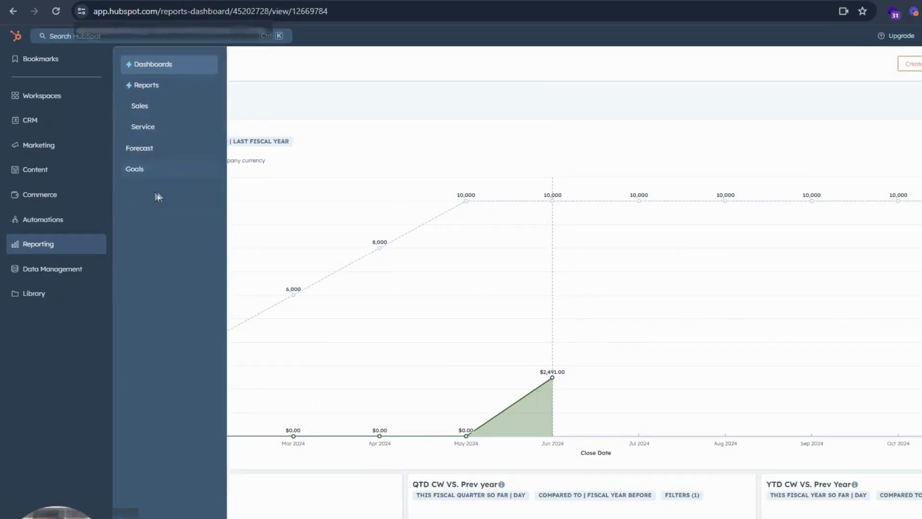
click(151, 70)
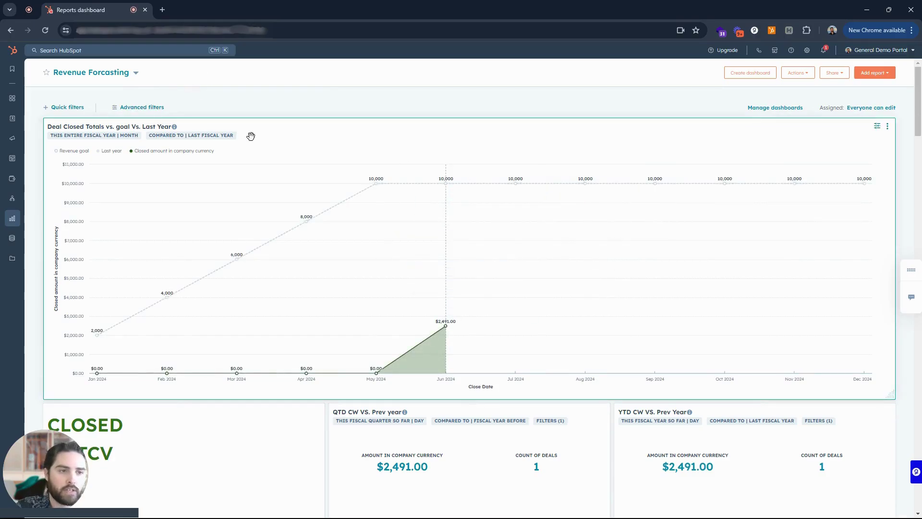
Glance at the dashboard list without switching, then bring up the Add report options.
click(106, 74)
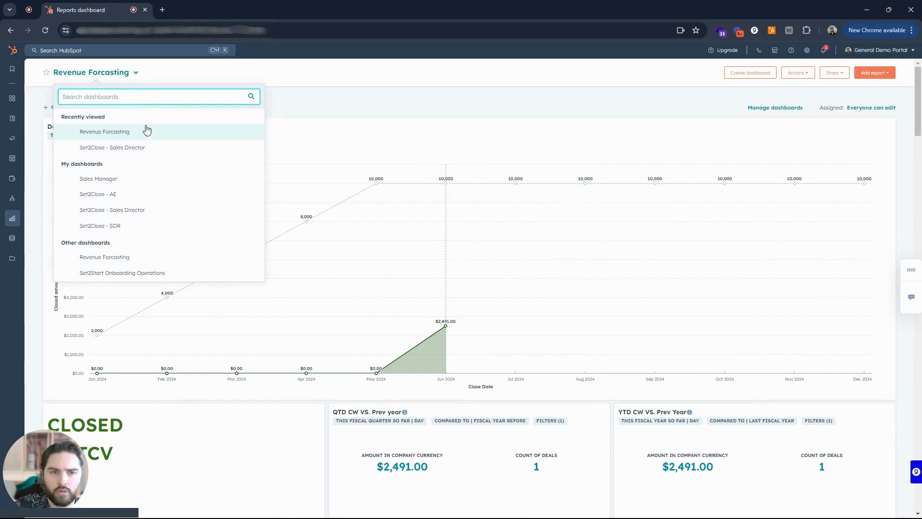
click(384, 102)
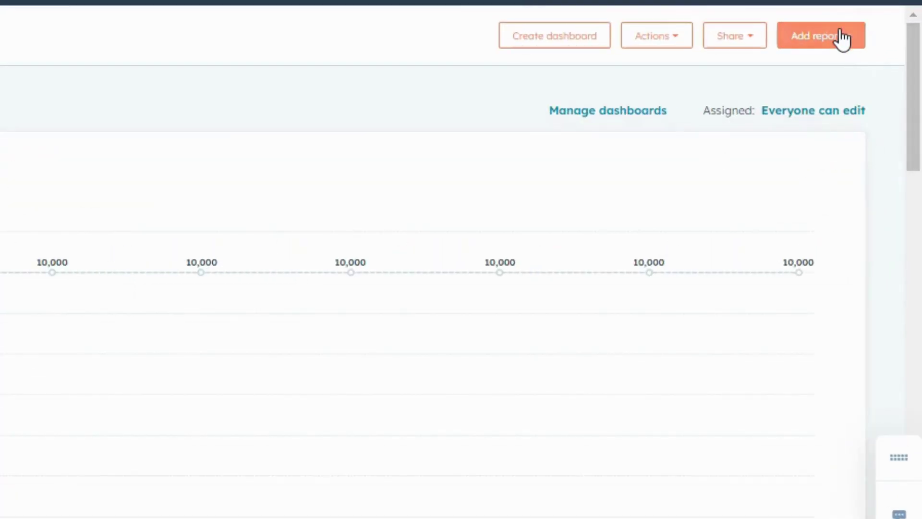
click(841, 38)
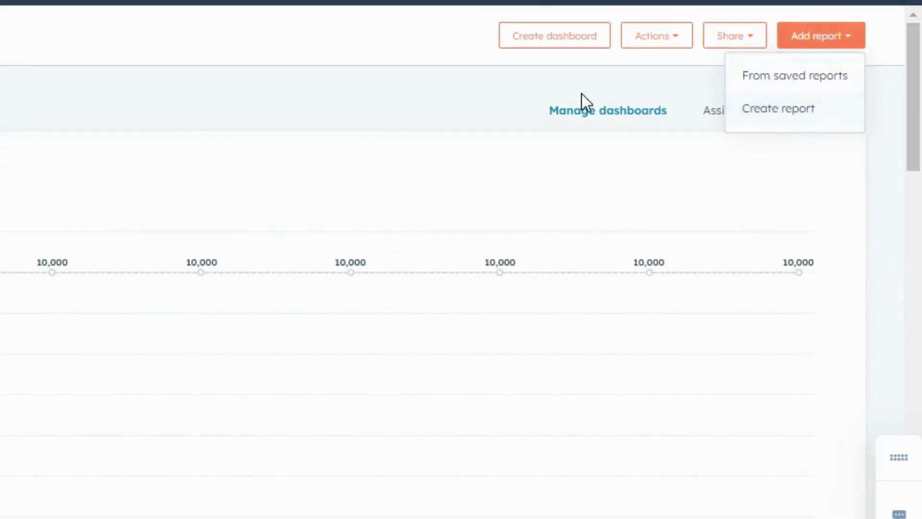
Create a blank dashboard named 'New Sales Dash' that everyone can view and edit.
click(565, 48)
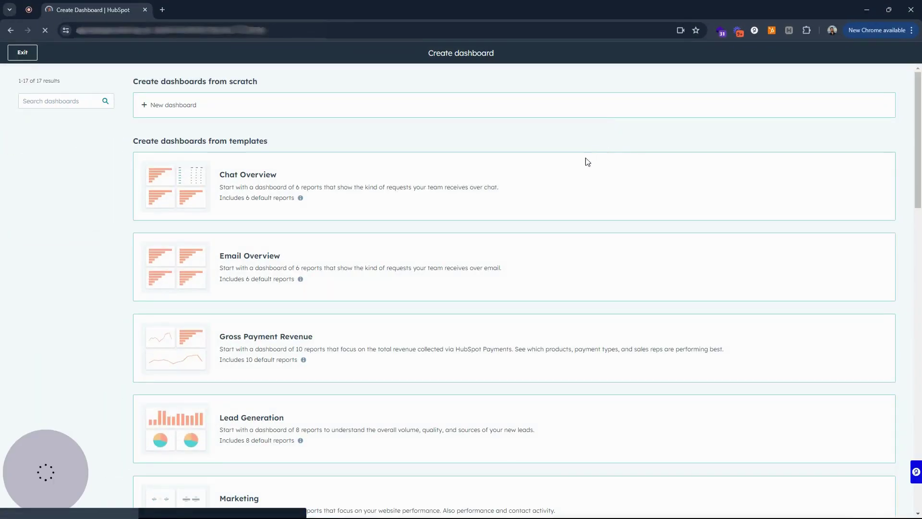
click(157, 106)
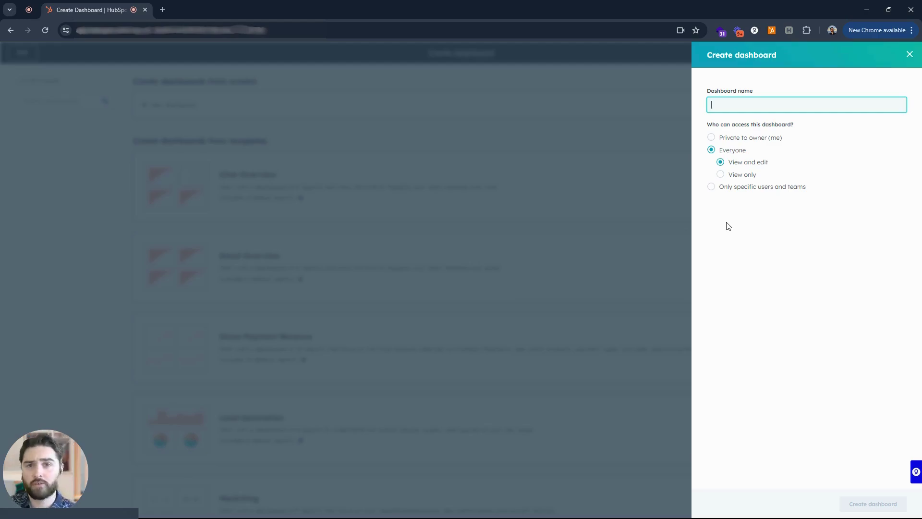
click(711, 187)
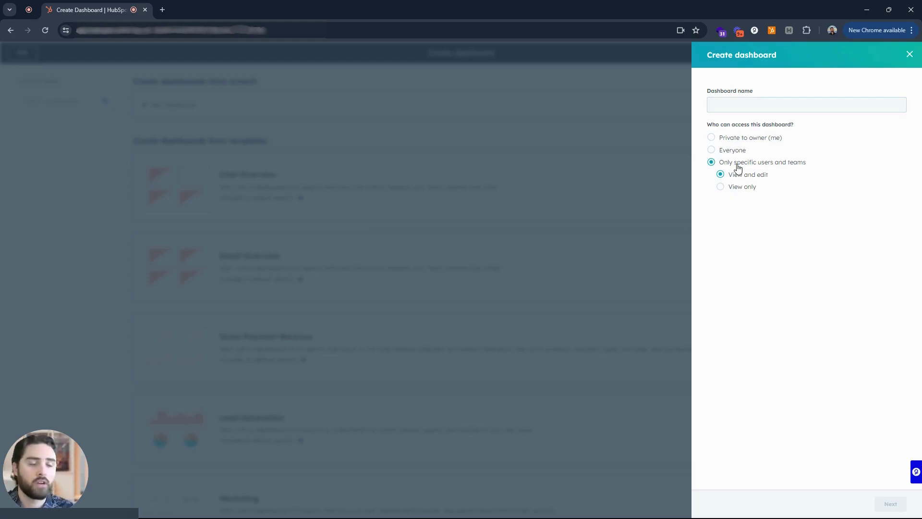
click(712, 152)
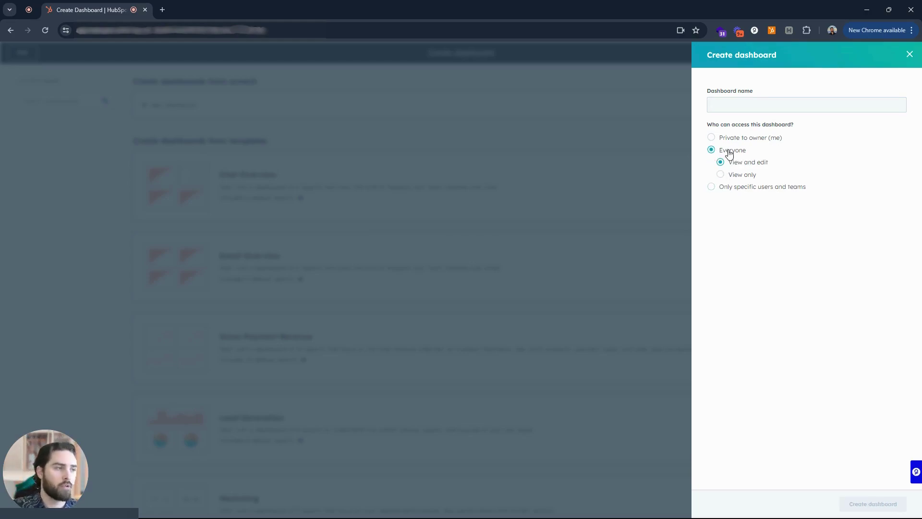
click(754, 104)
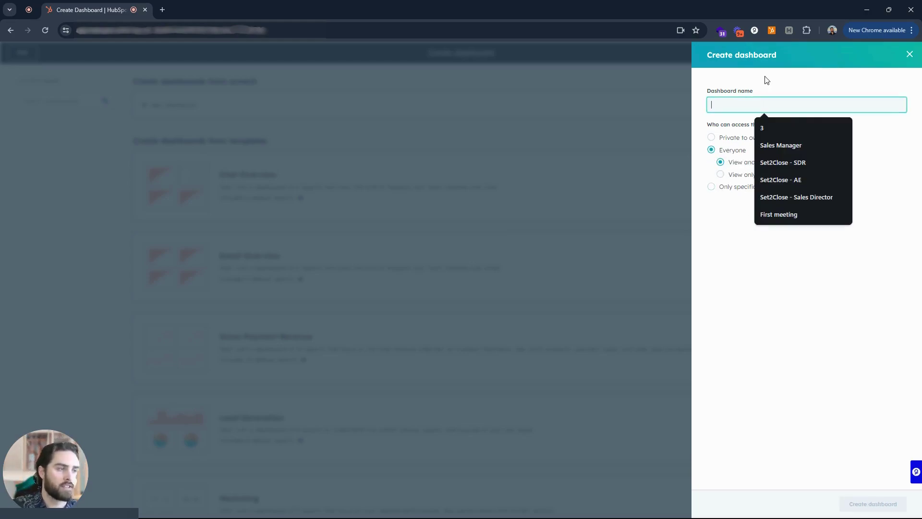
text(New Sales Dash)
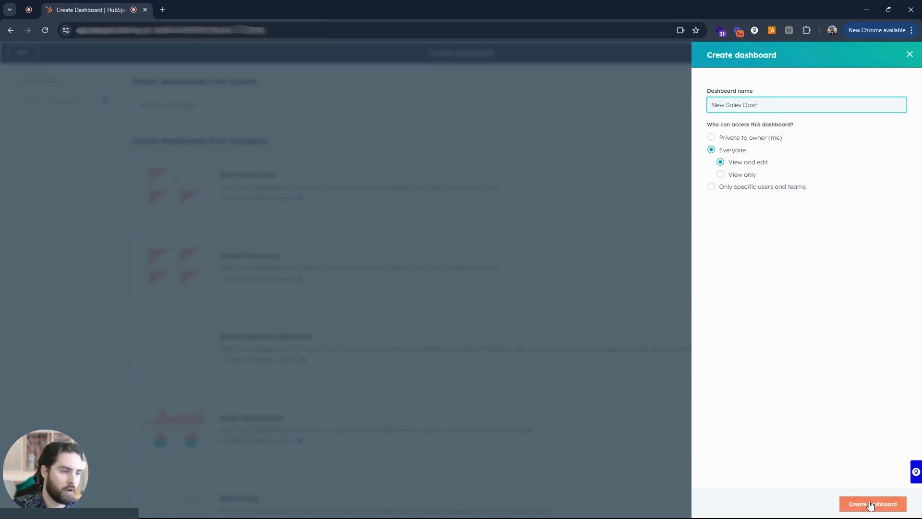
click(872, 503)
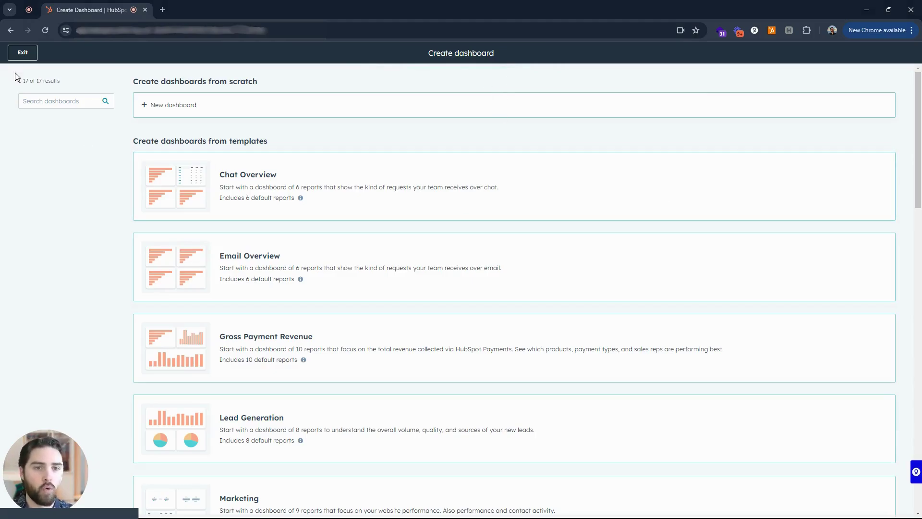
Exit the creation page and switch to New Sales Dash under My dashboards.
click(23, 54)
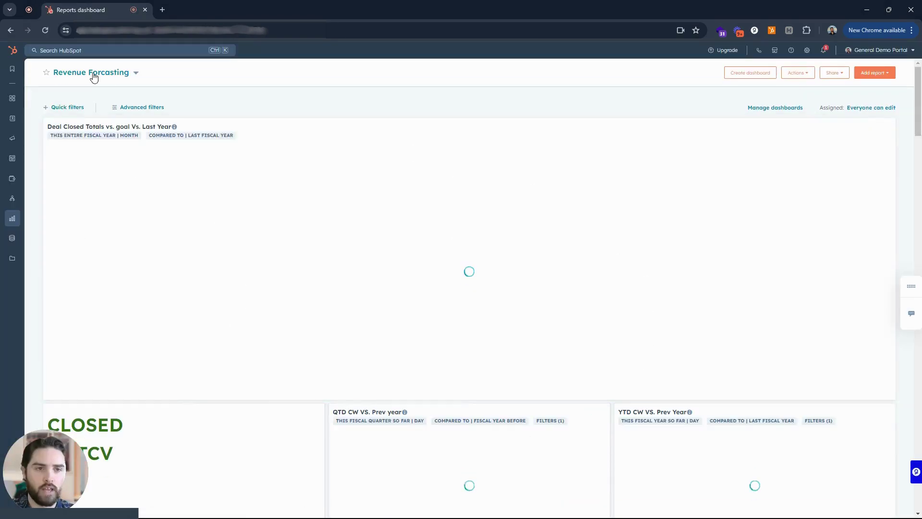
click(91, 73)
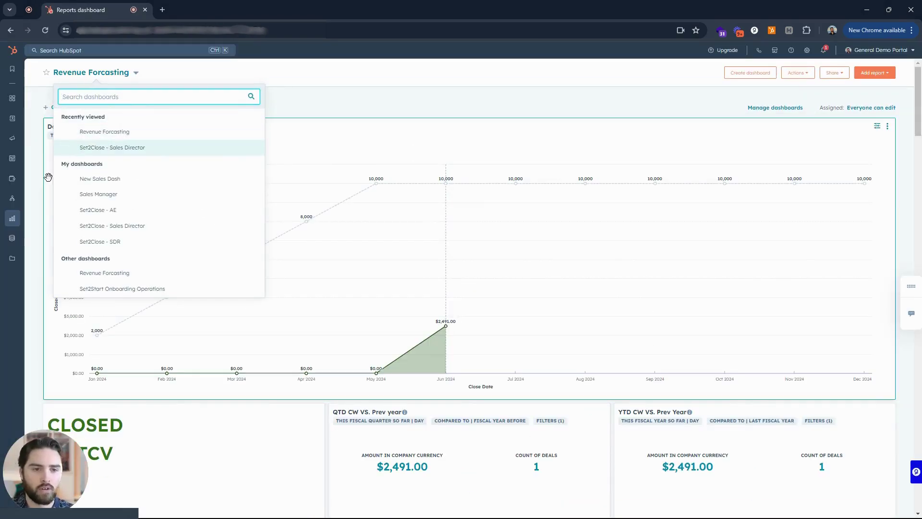
click(120, 185)
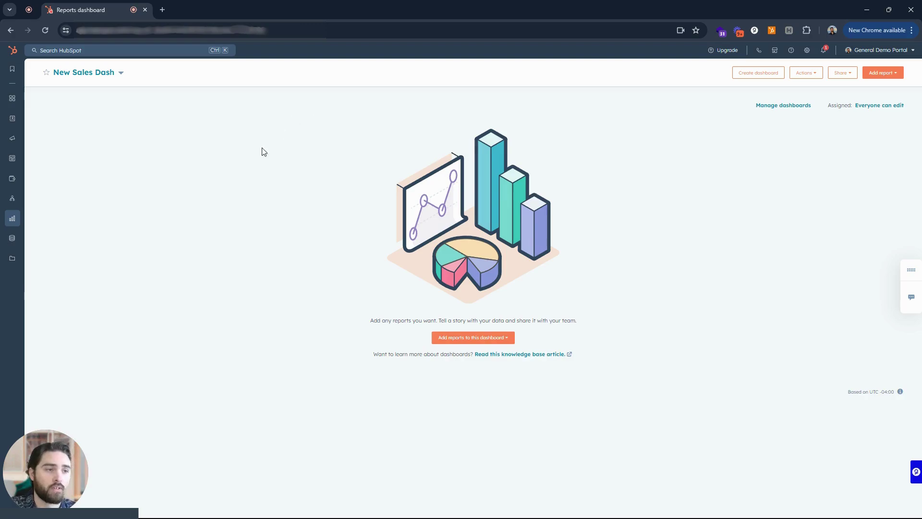
Choose Add report > Create report and browse the 216 report templates.
click(461, 342)
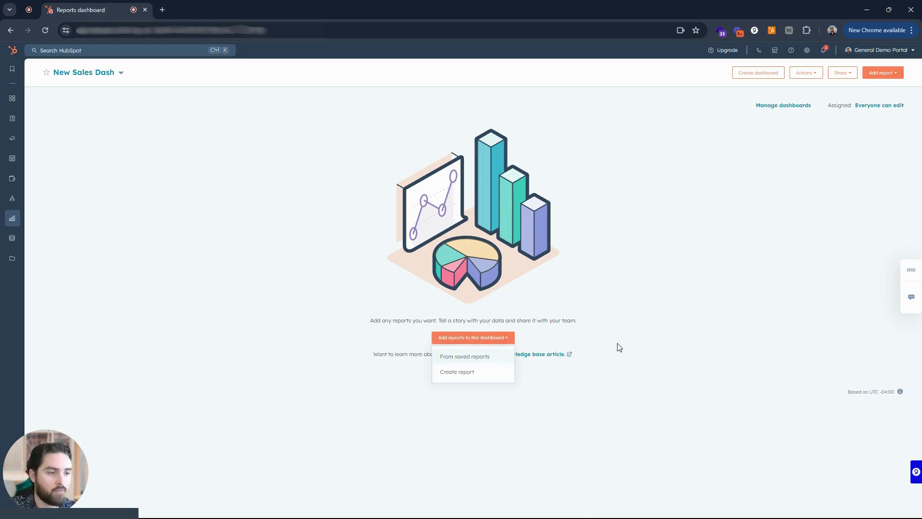
click(807, 192)
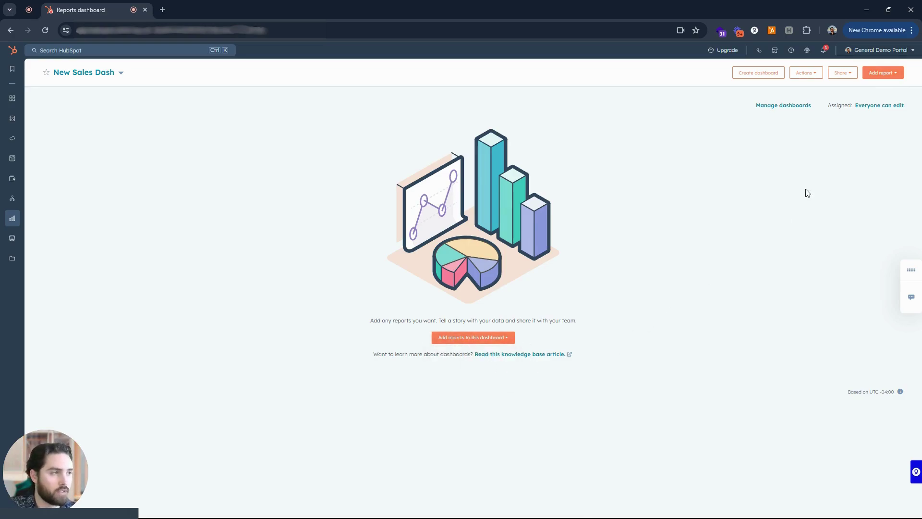
click(886, 74)
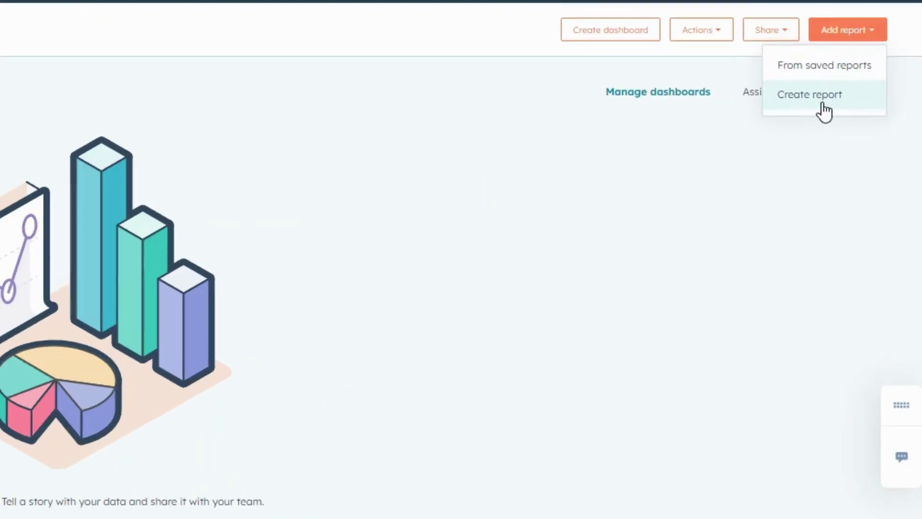
click(824, 109)
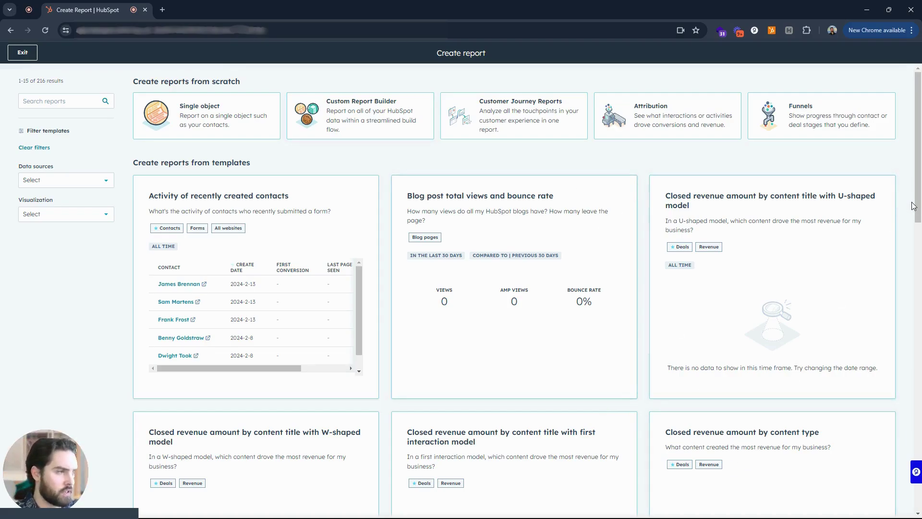
scroll(899, 378, down, 10)
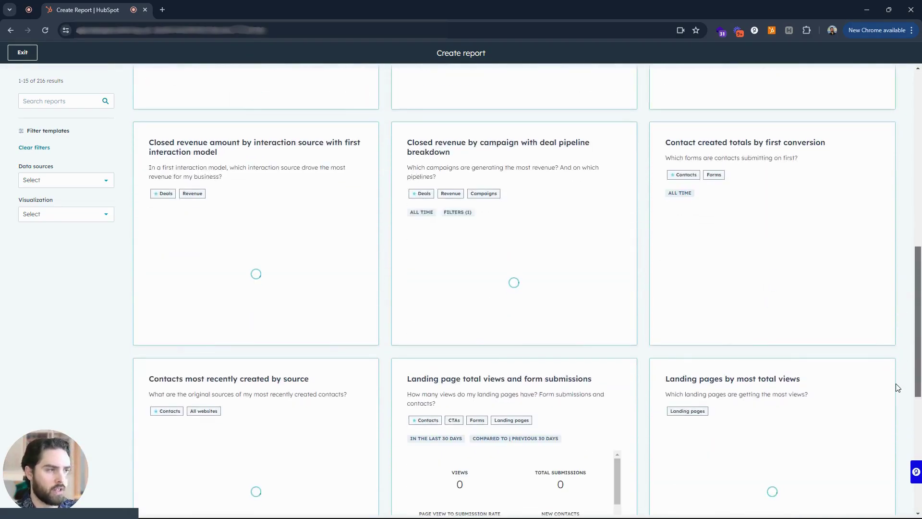
scroll(894, 383, down, 1)
drag(917, 317, 920, 86)
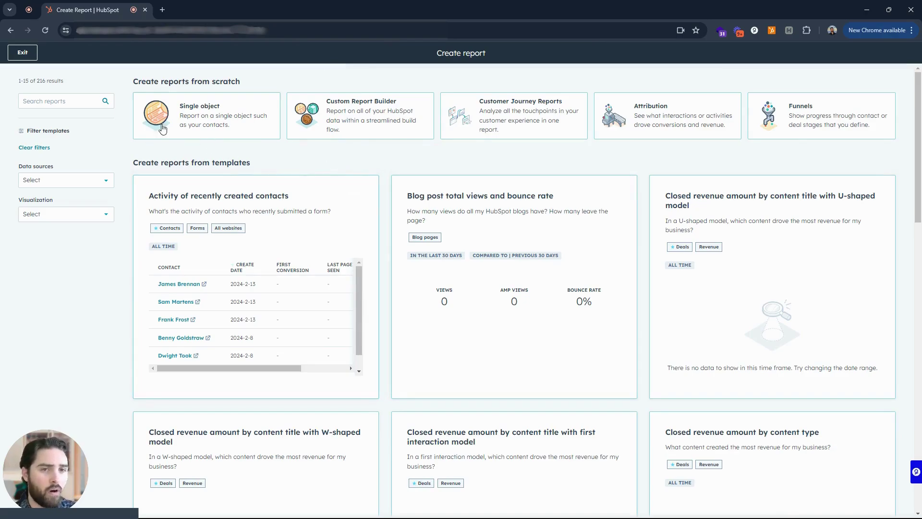
Exit report creation and open Reporting > Reports, landing on Completed activities.
click(22, 52)
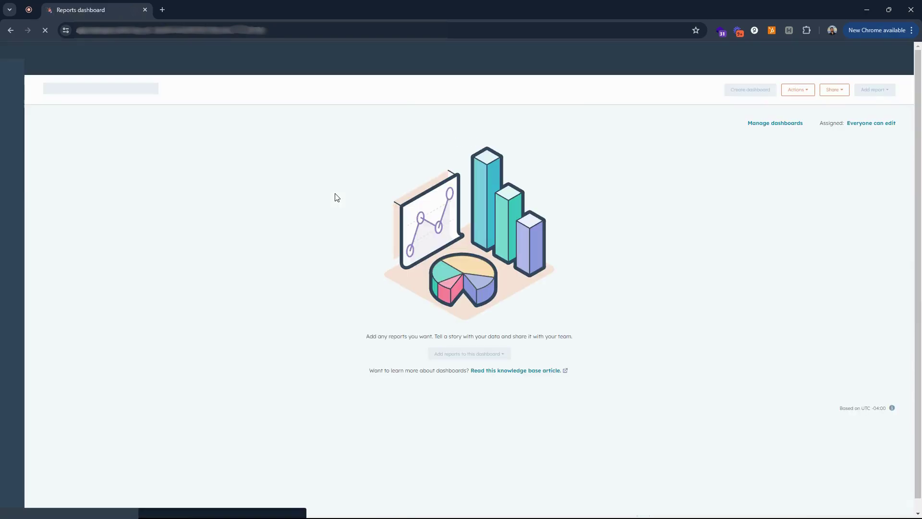
mouse_move(8, 215)
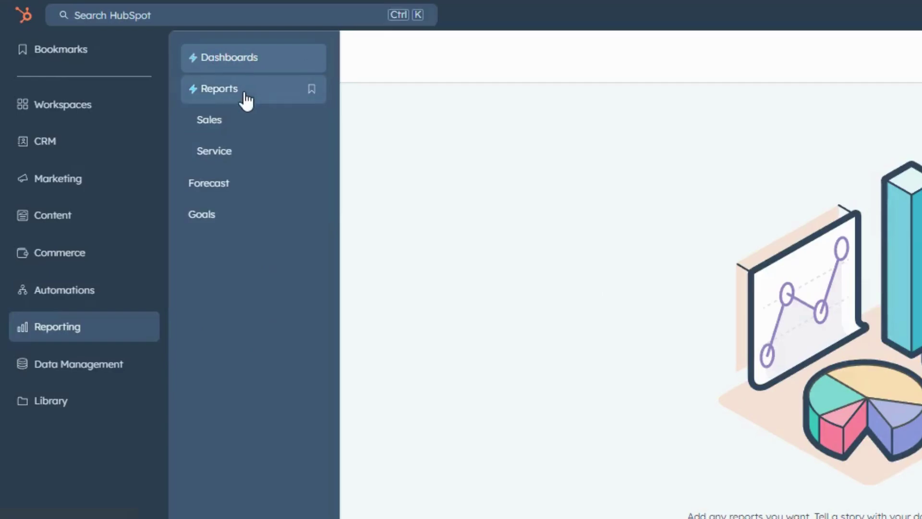
click(212, 126)
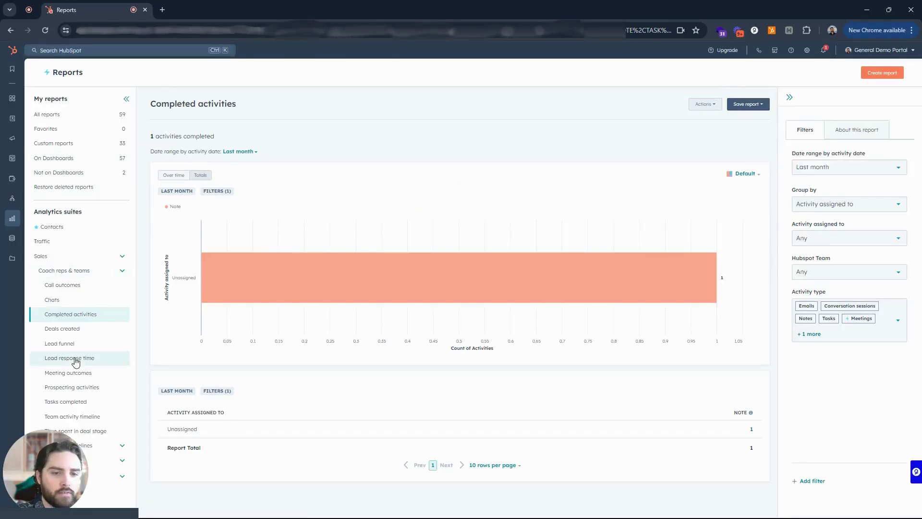
Open the Deals created report under Coach reps & teams, showing 2 deals last month.
drag(35, 470, 230, 472)
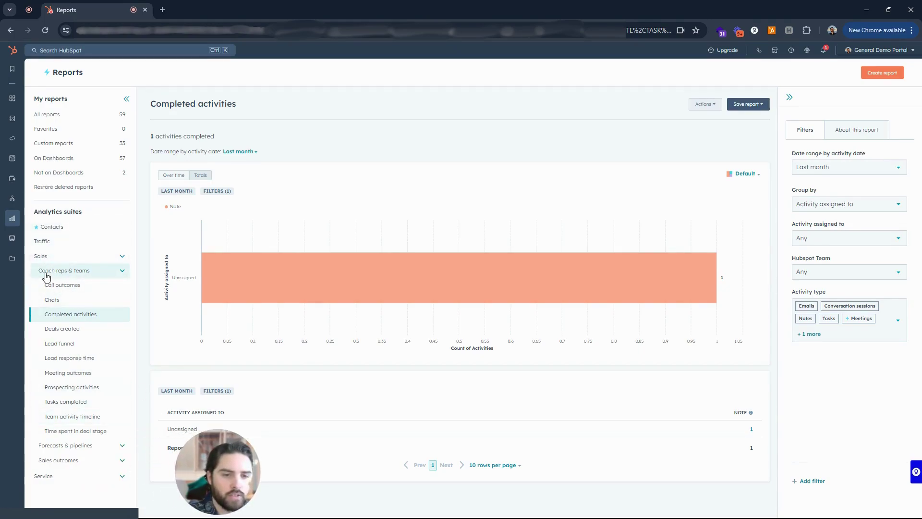
click(113, 273)
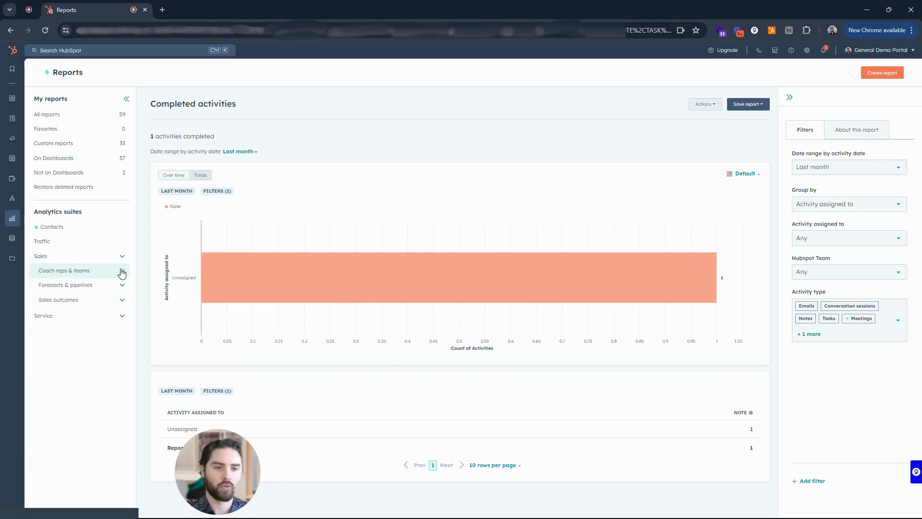
click(122, 272)
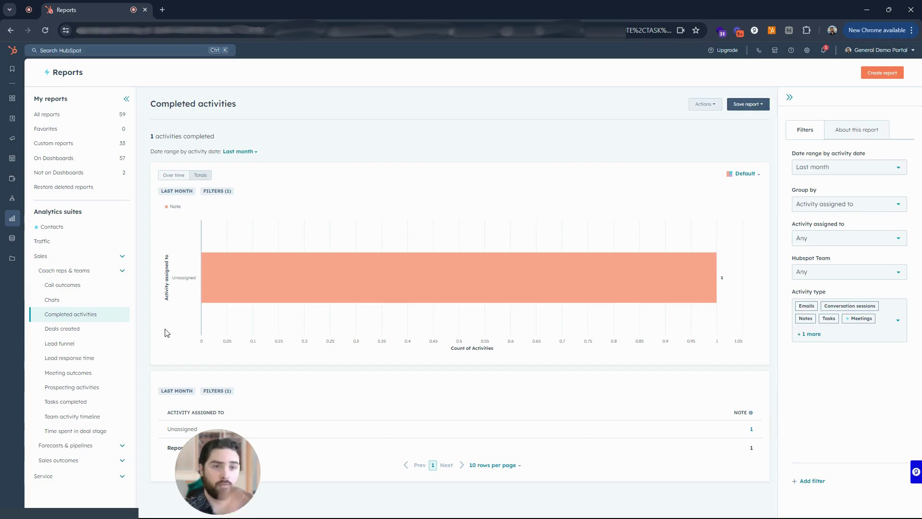
click(90, 335)
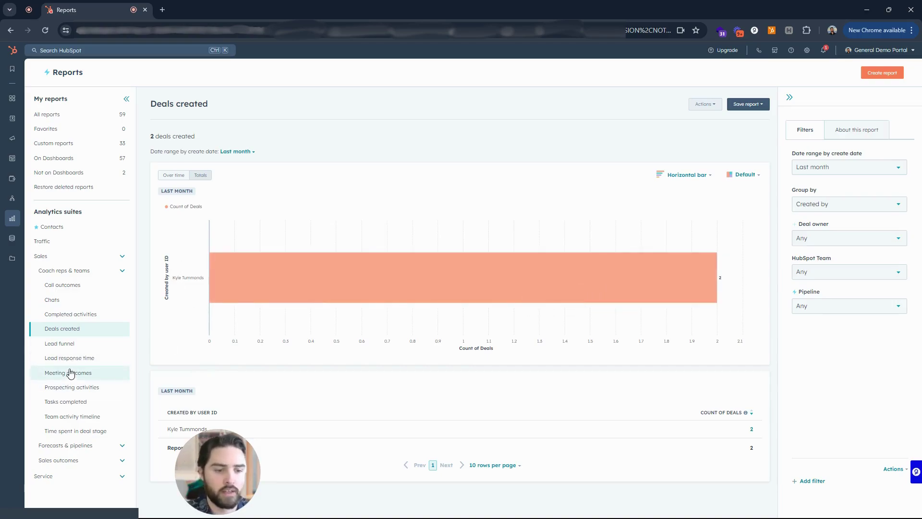
click(71, 350)
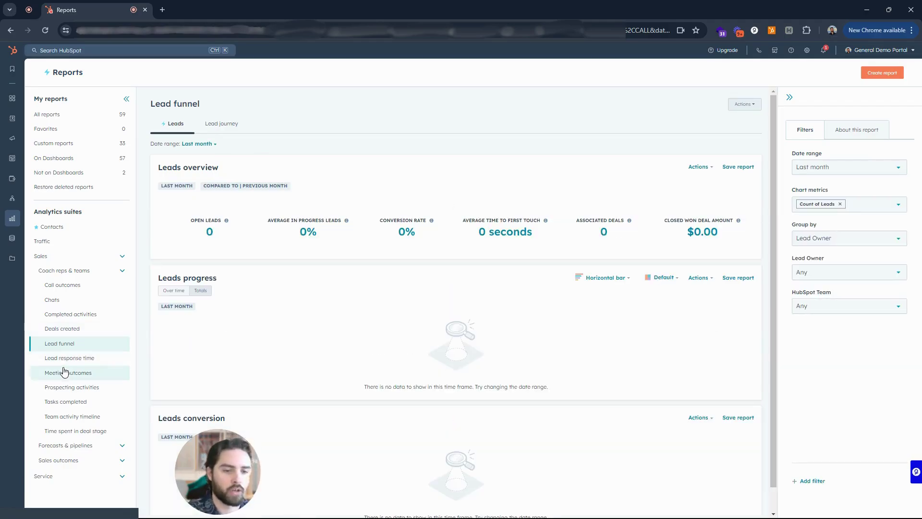
click(64, 364)
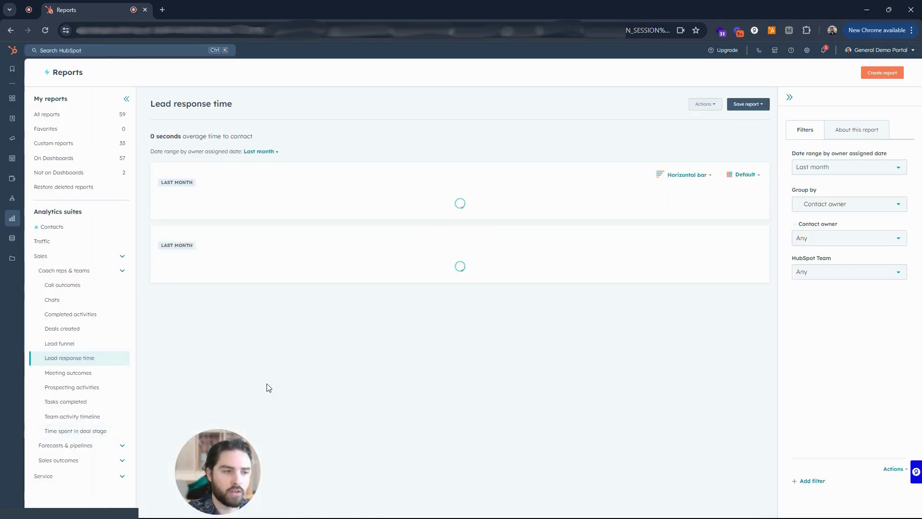
click(89, 376)
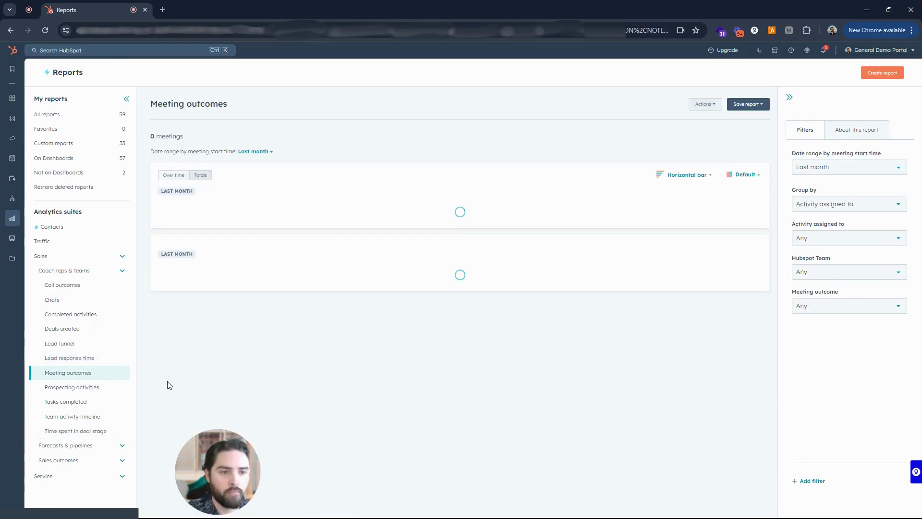
click(87, 387)
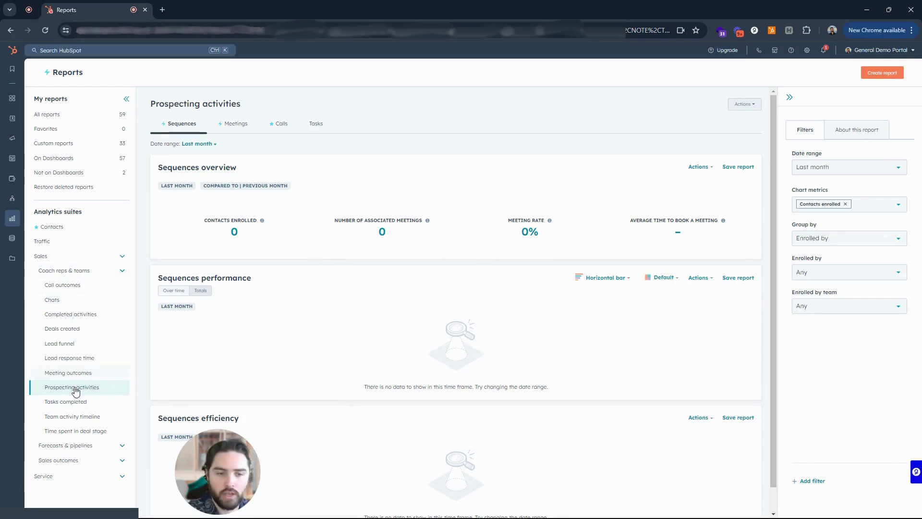
click(122, 446)
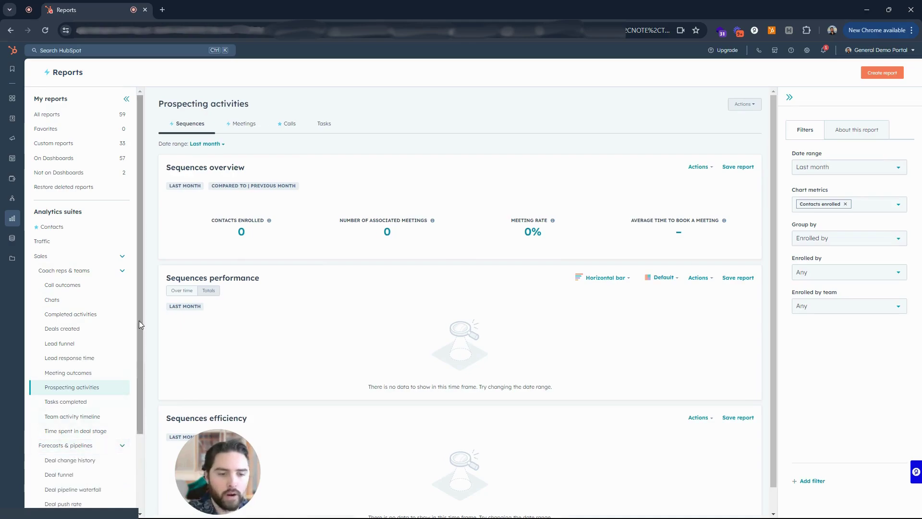
scroll(133, 394, down, 2)
click(67, 236)
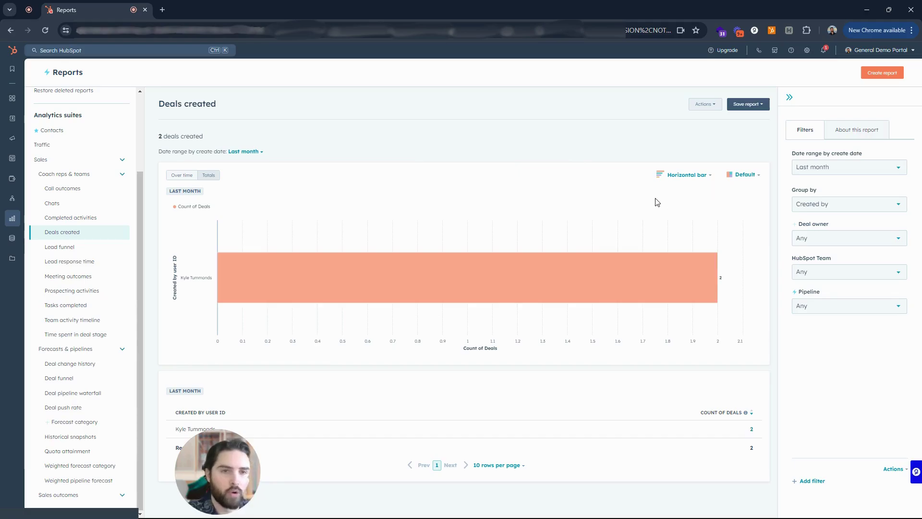
click(756, 105)
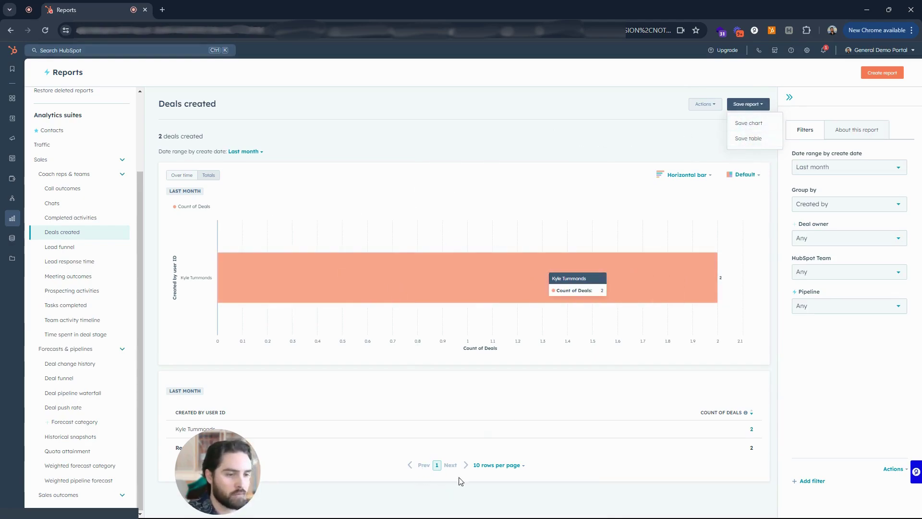
click(752, 124)
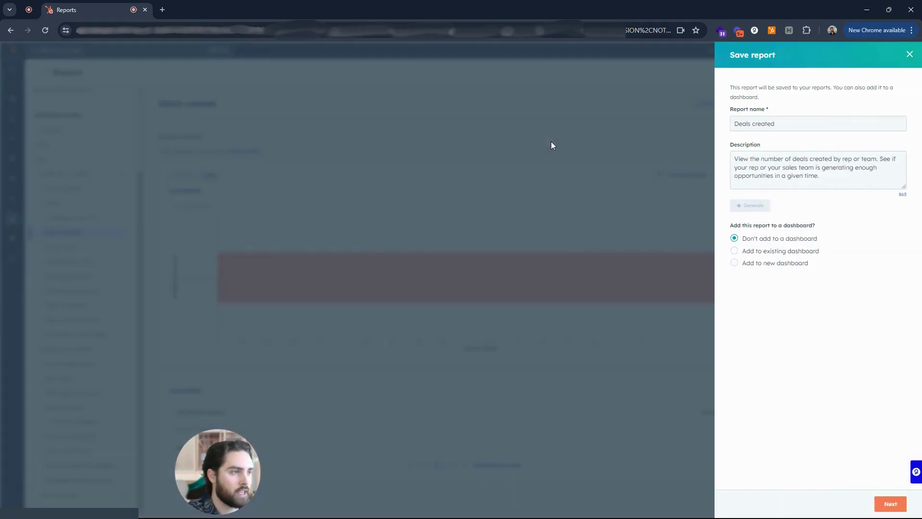
click(805, 126)
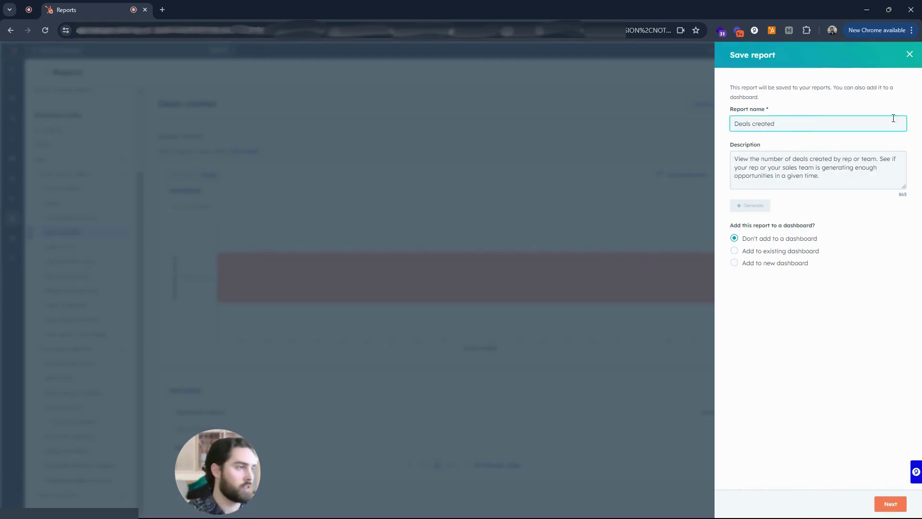
click(909, 54)
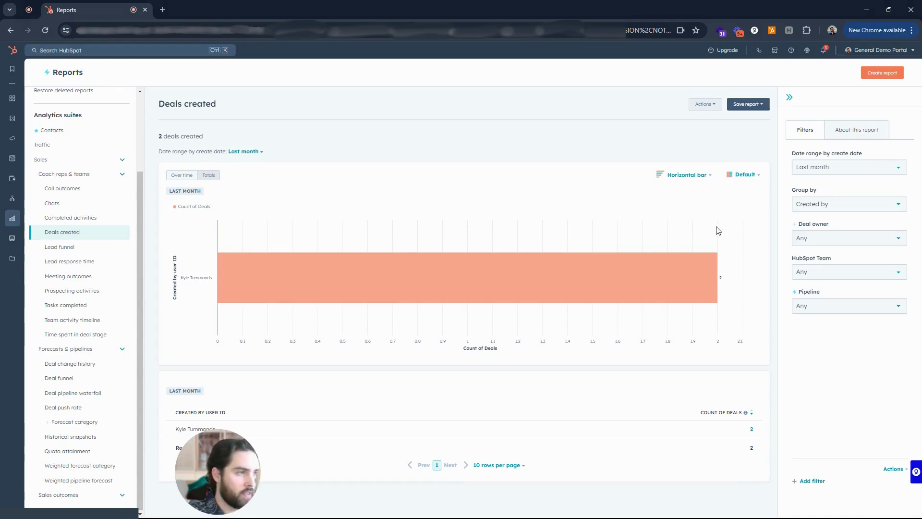
Switch the Deals created chart type to vertical bars.
click(696, 178)
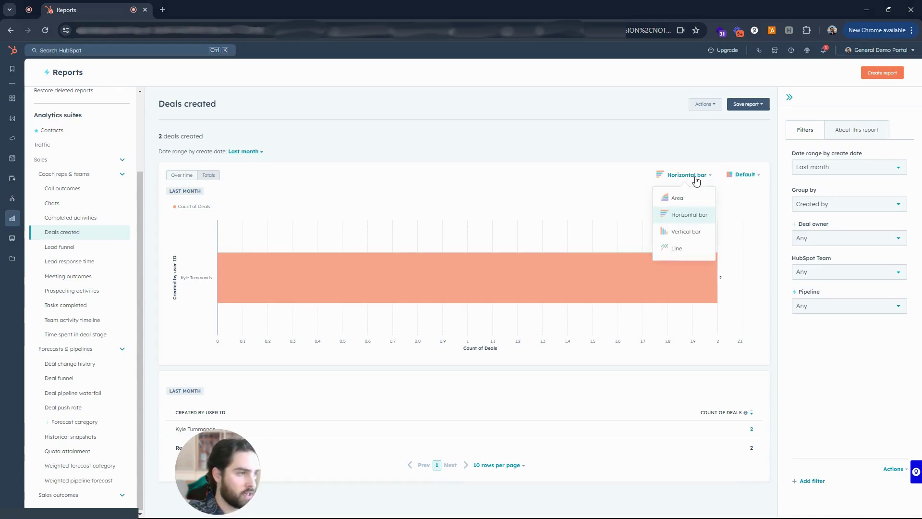
click(678, 199)
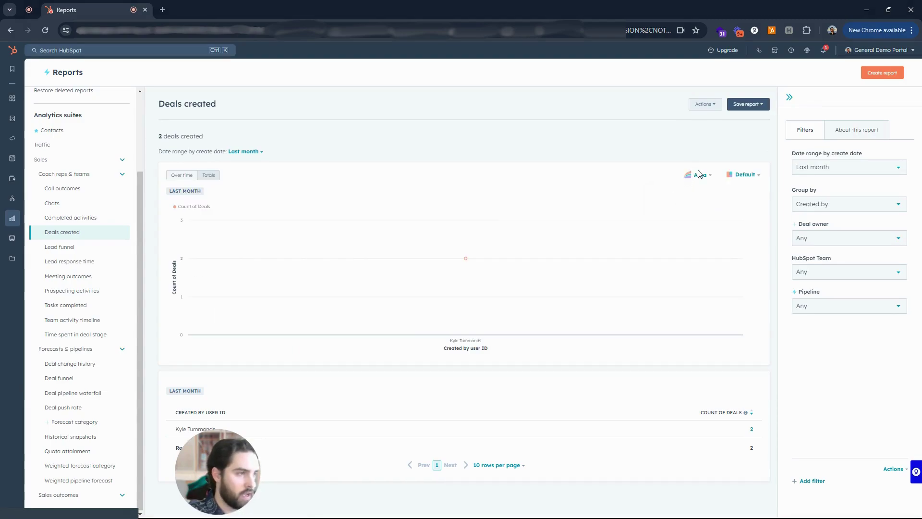
click(699, 174)
click(678, 217)
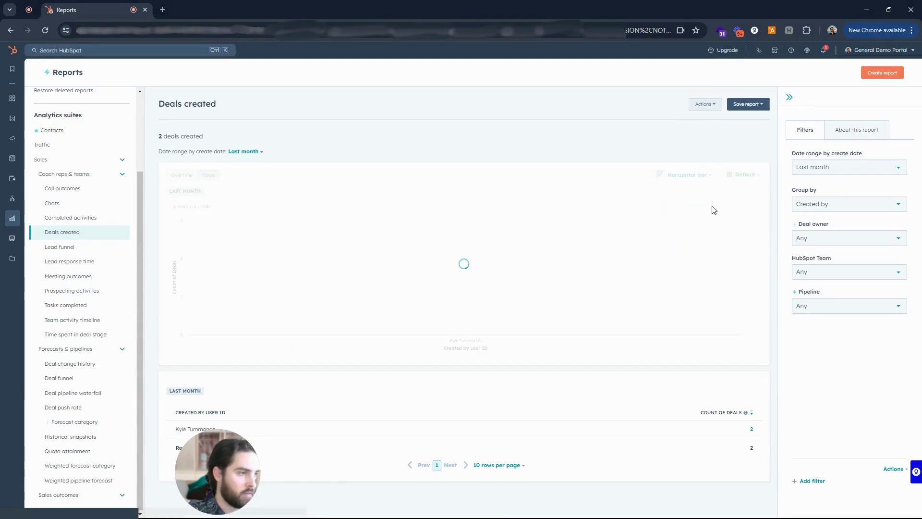
click(693, 175)
click(685, 227)
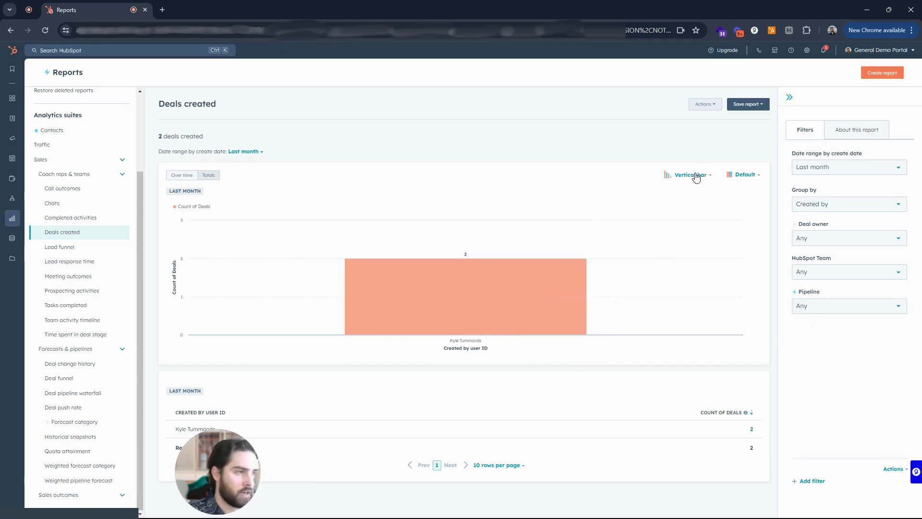
Review the report settings, keeping the Last month date range and grouping by creator.
click(245, 152)
click(217, 191)
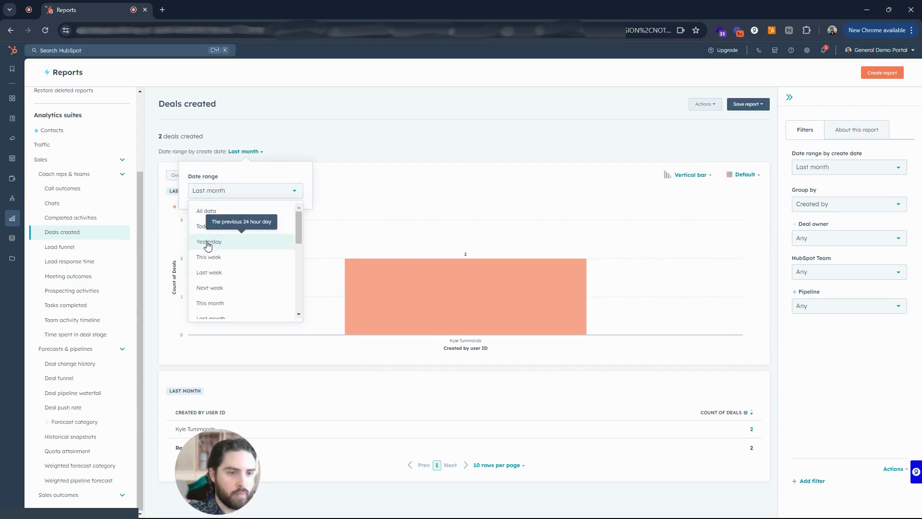
click(365, 269)
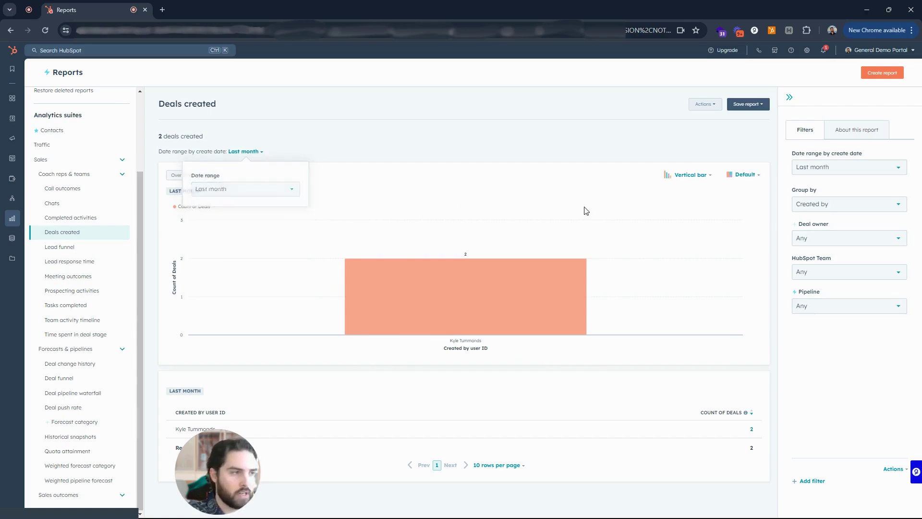
click(749, 104)
click(920, 202)
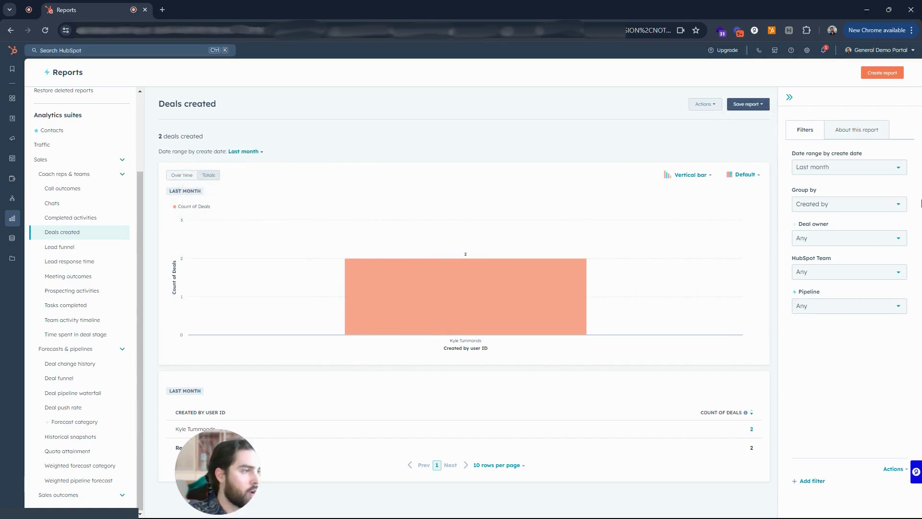
click(822, 206)
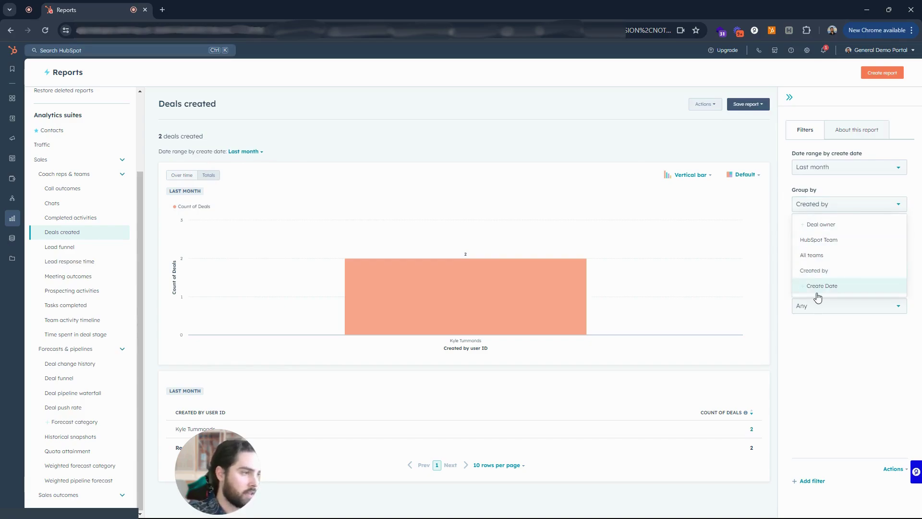
click(849, 360)
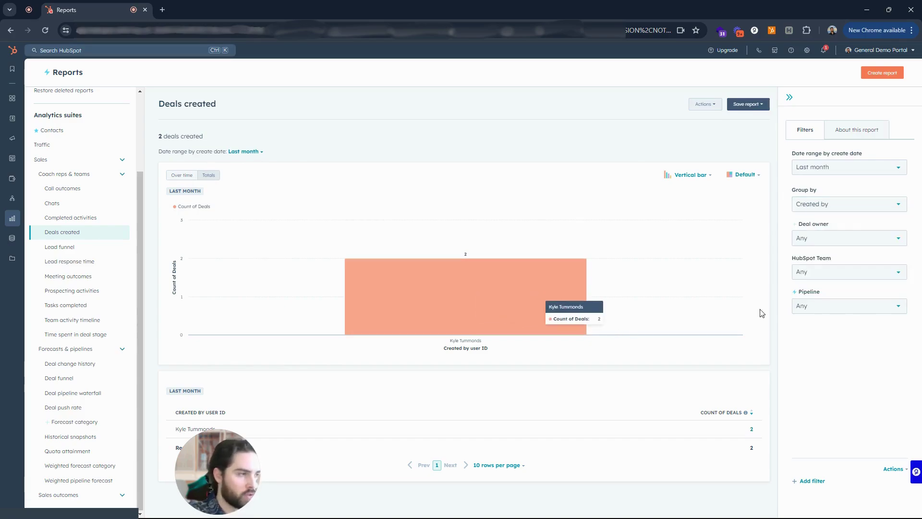
click(809, 273)
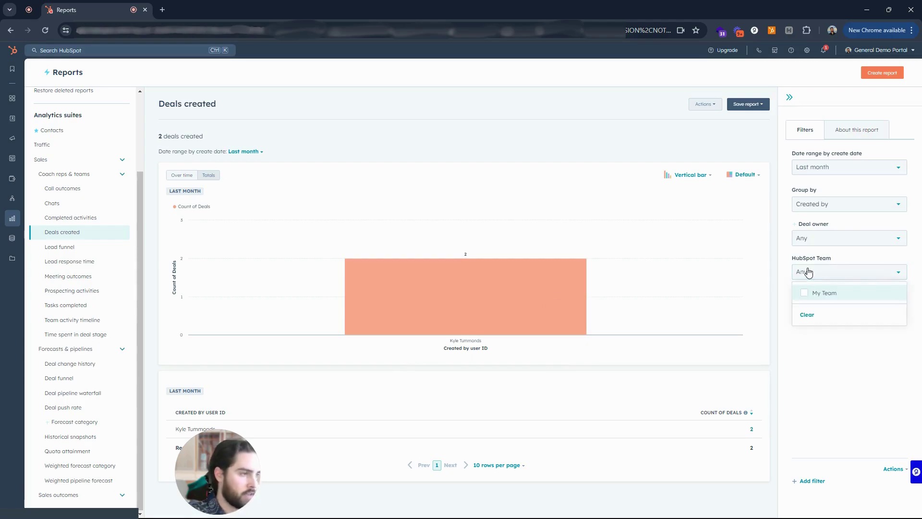
click(827, 337)
Set the Pipeline filter to Sales Pipeline and apply it.
click(832, 309)
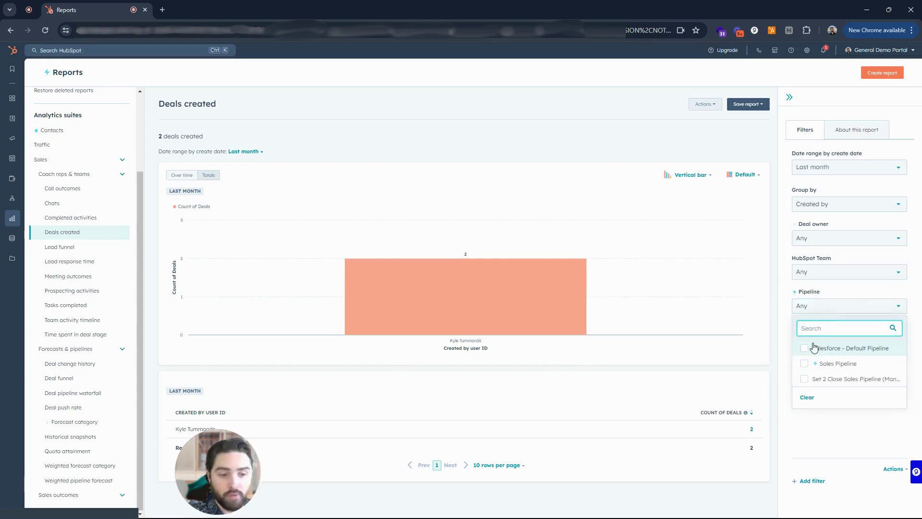
click(804, 363)
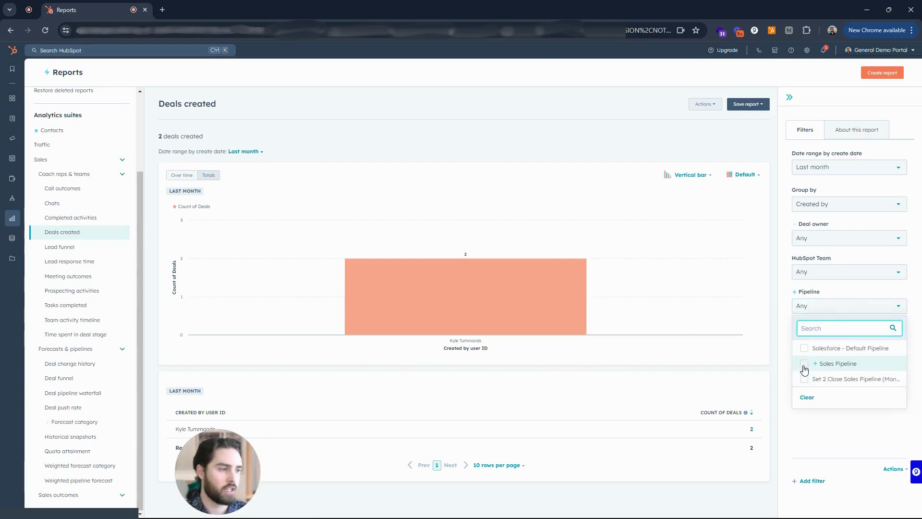
click(851, 414)
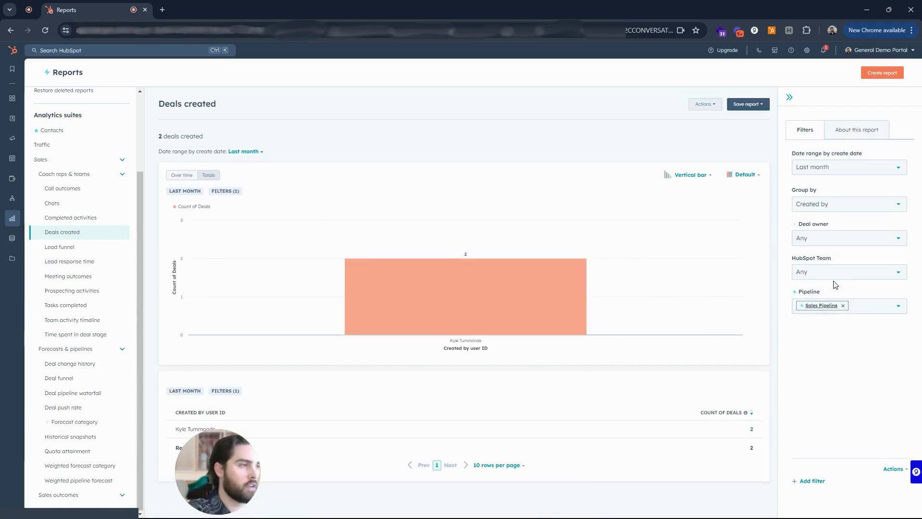
click(746, 104)
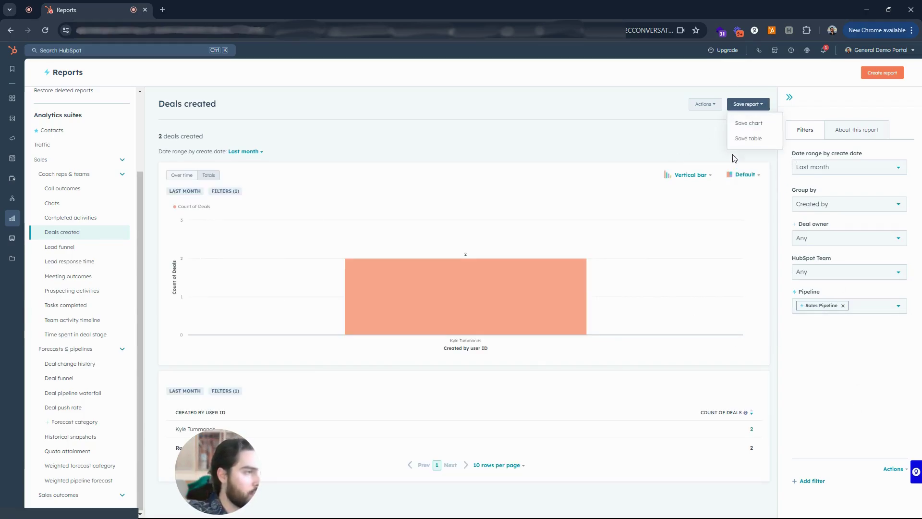
Save the chart as 'Deals created - For new sales dashboard' into the existing New Sales Dash.
click(745, 138)
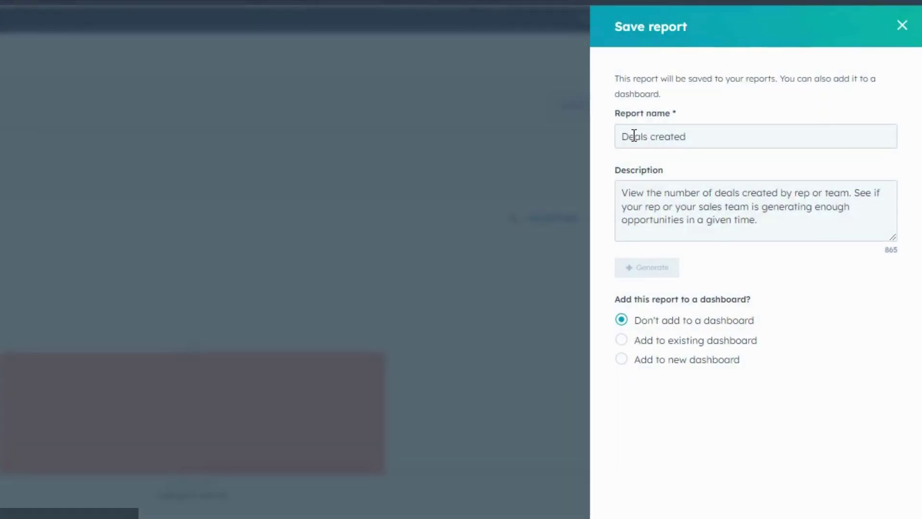
click(703, 136)
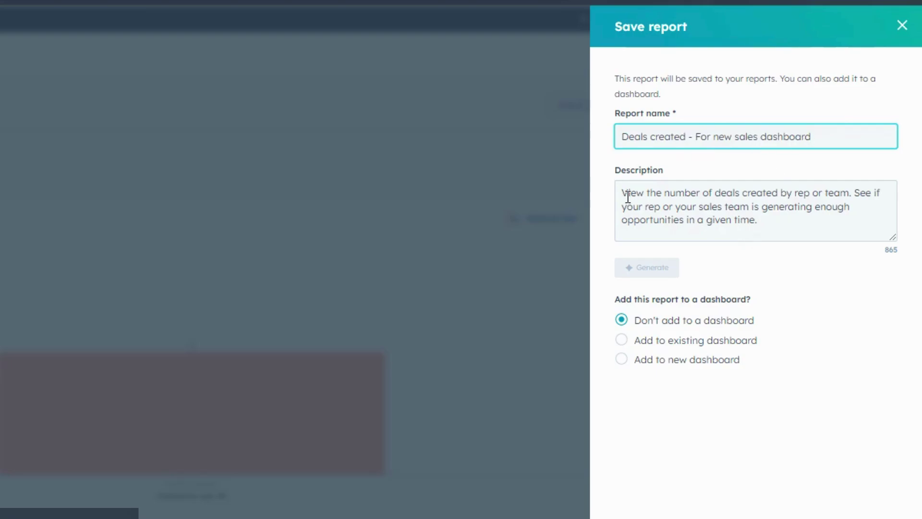
drag(627, 197, 778, 223)
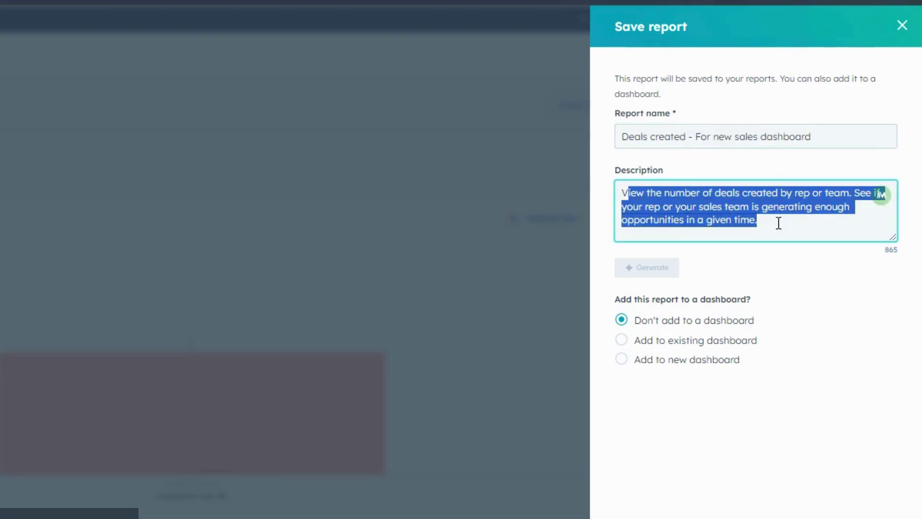
click(801, 311)
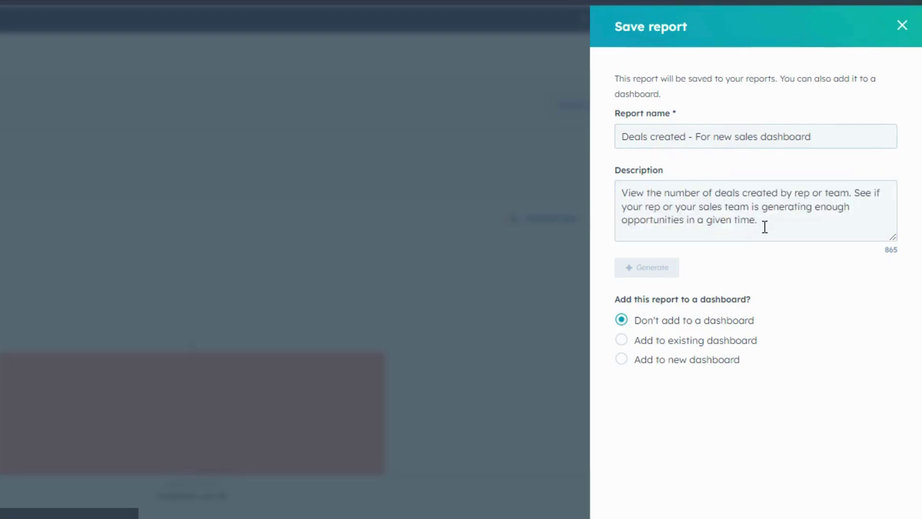
click(629, 341)
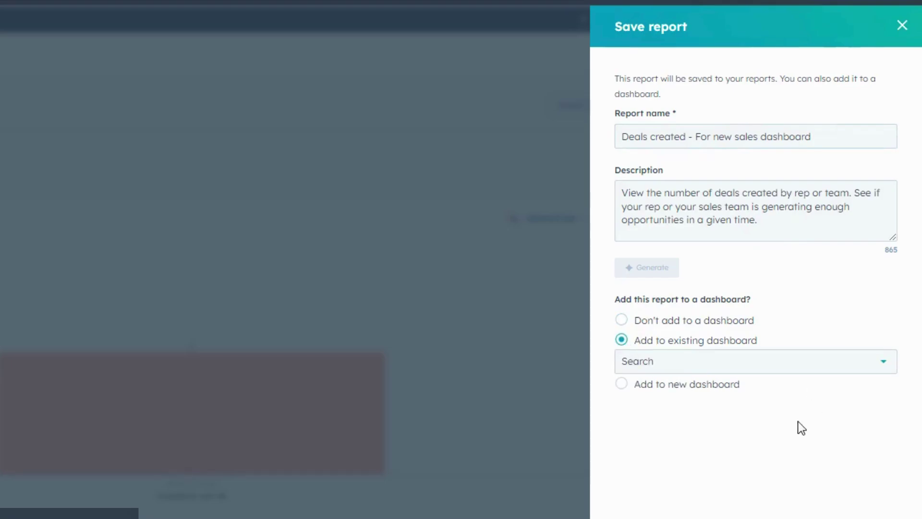
click(664, 361)
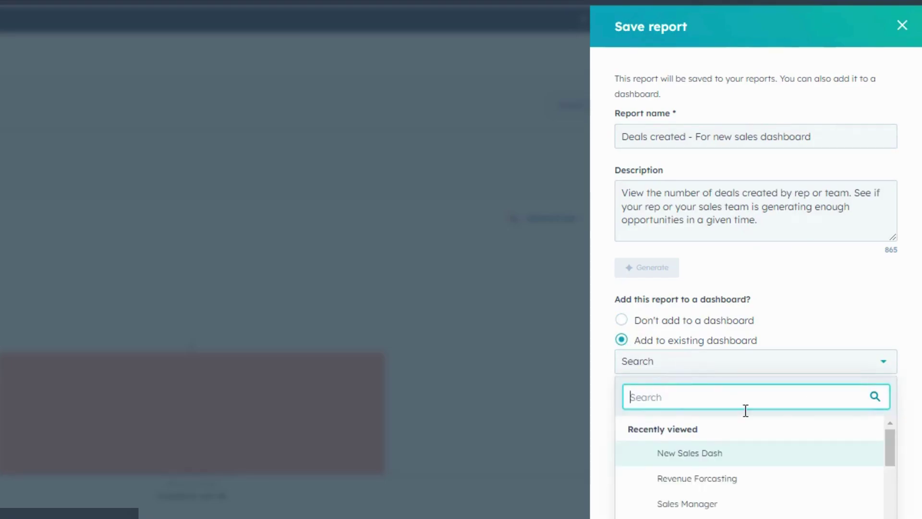
click(694, 457)
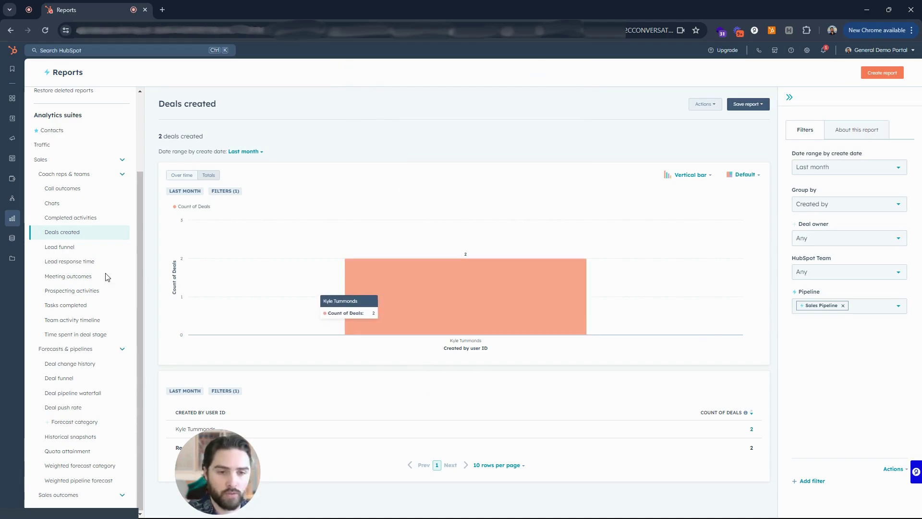
Go to Reporting > Dashboards and drag the Deals created chart card wider.
mouse_move(28, 222)
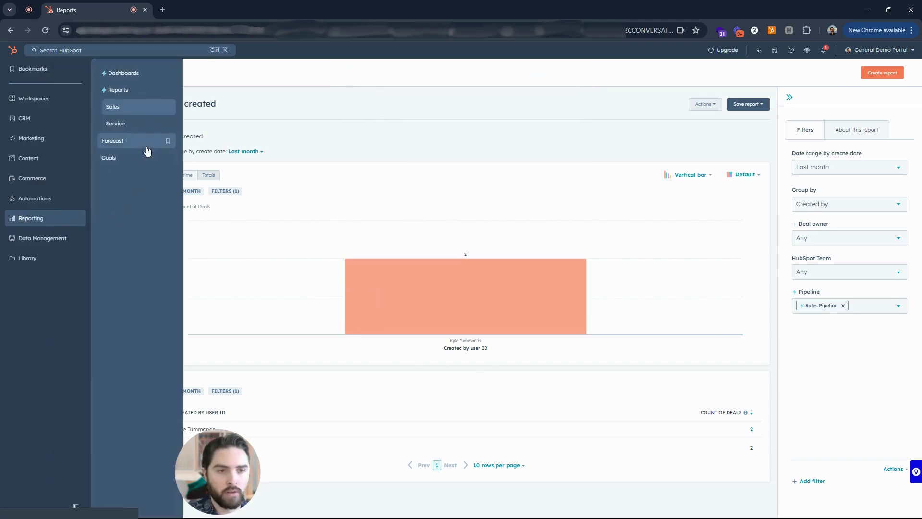
click(138, 76)
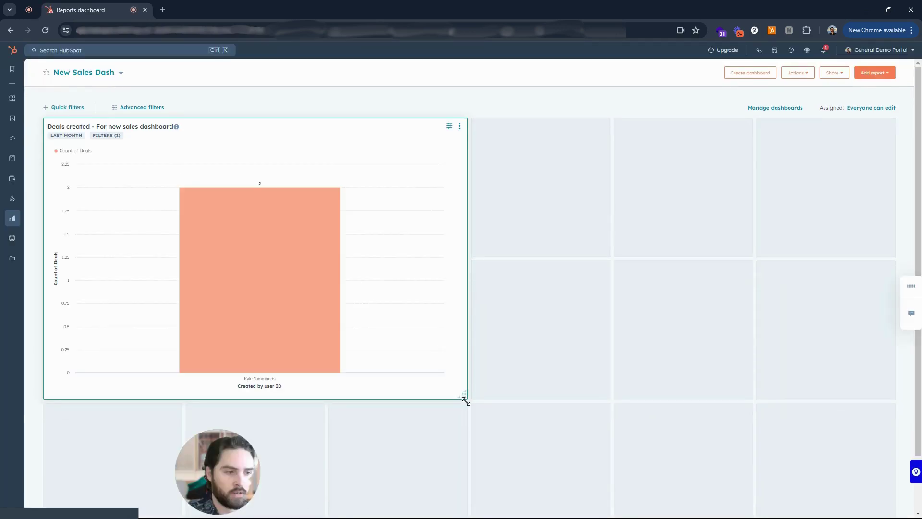
drag(462, 394, 609, 401)
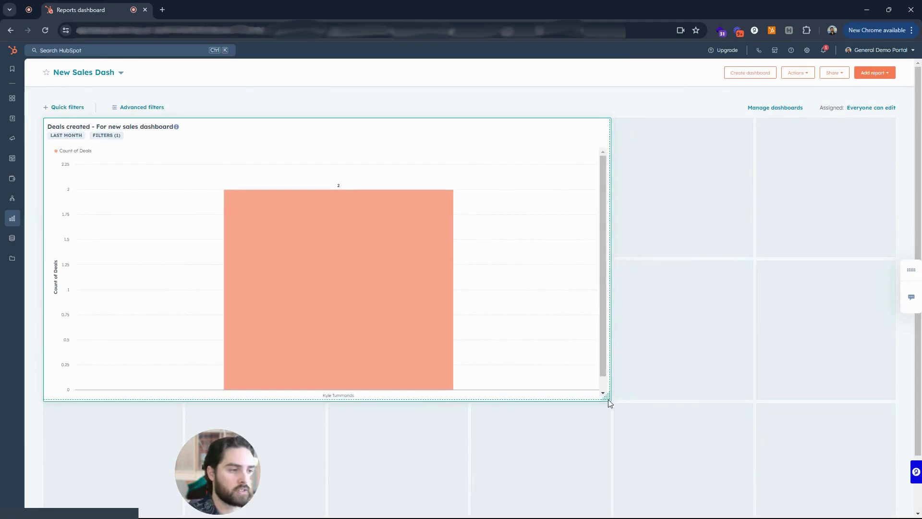
drag(211, 154, 237, 159)
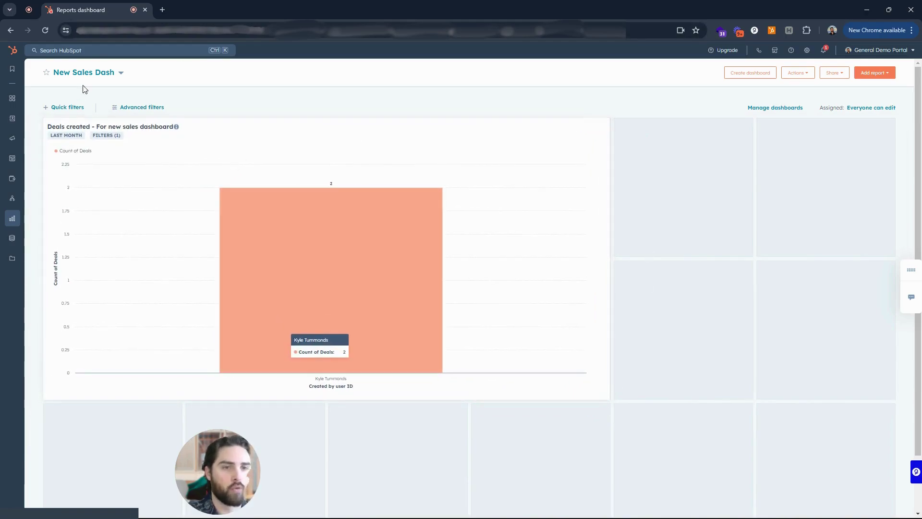
click(87, 73)
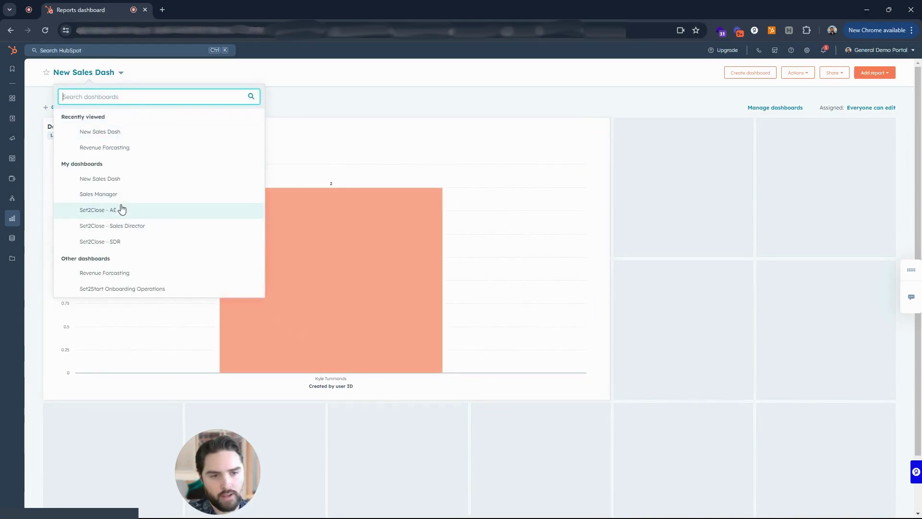
Select Set2Close - SDR and scroll through its reports, trying to resize Leads conversion.
click(115, 229)
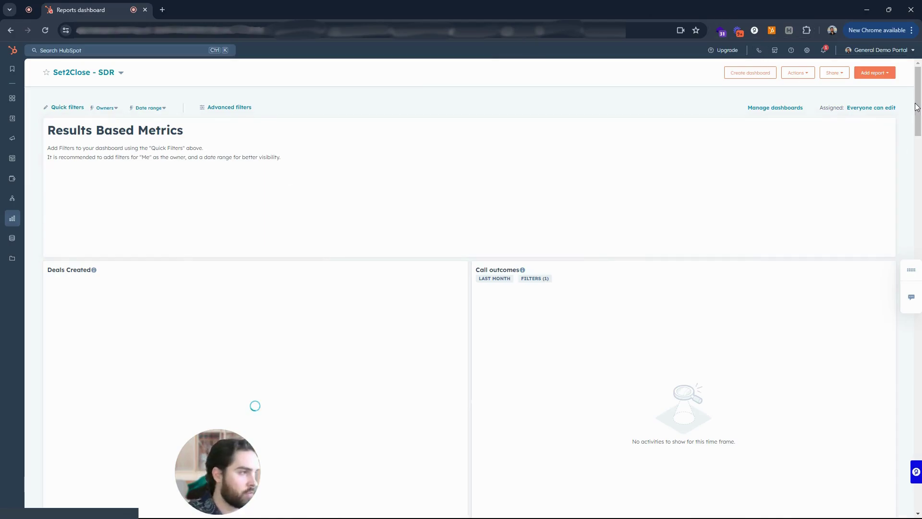
drag(917, 107, 884, 393)
mouse_move(887, 300)
mouse_down()
mouse_move(665, 301)
mouse_move(881, 294)
mouse_up()
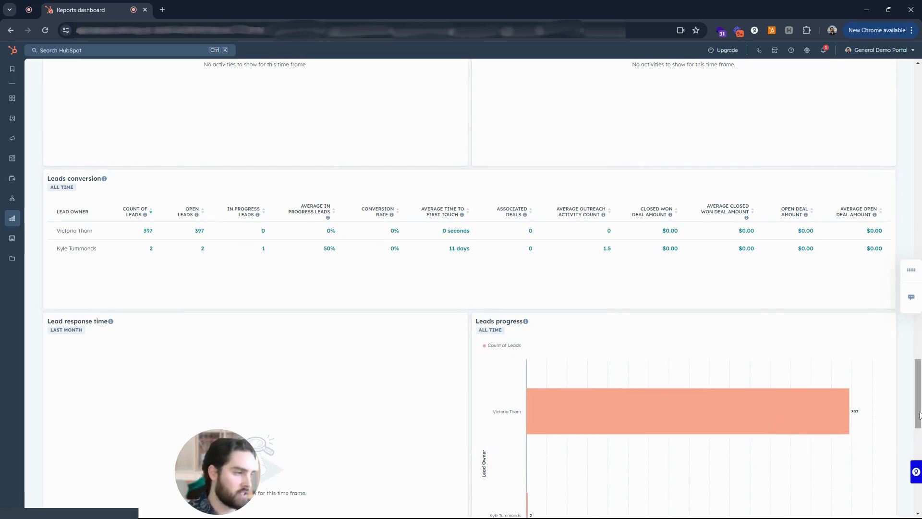
drag(917, 411, 914, 115)
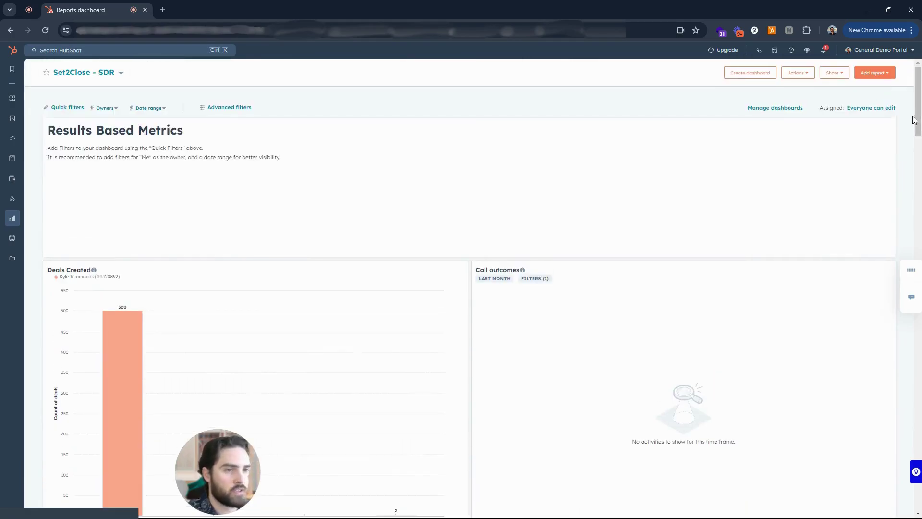